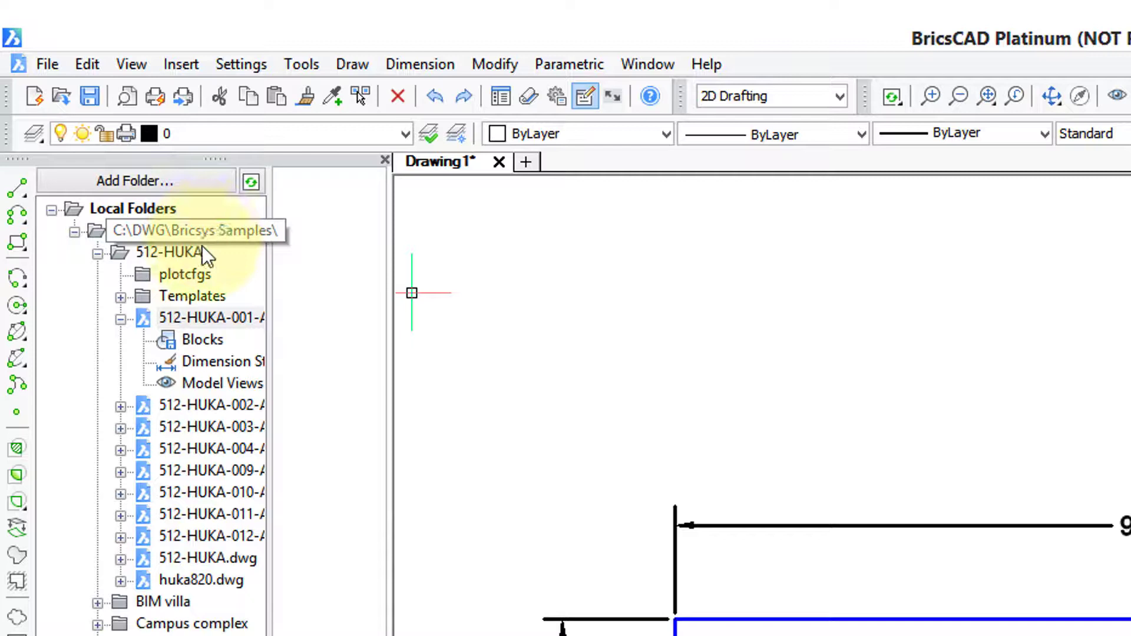
Step: Copy the MTL_1-1 dimension style from the sample drawing into Drawing1
{"action": "left_click", "coordinate": [219, 363]}
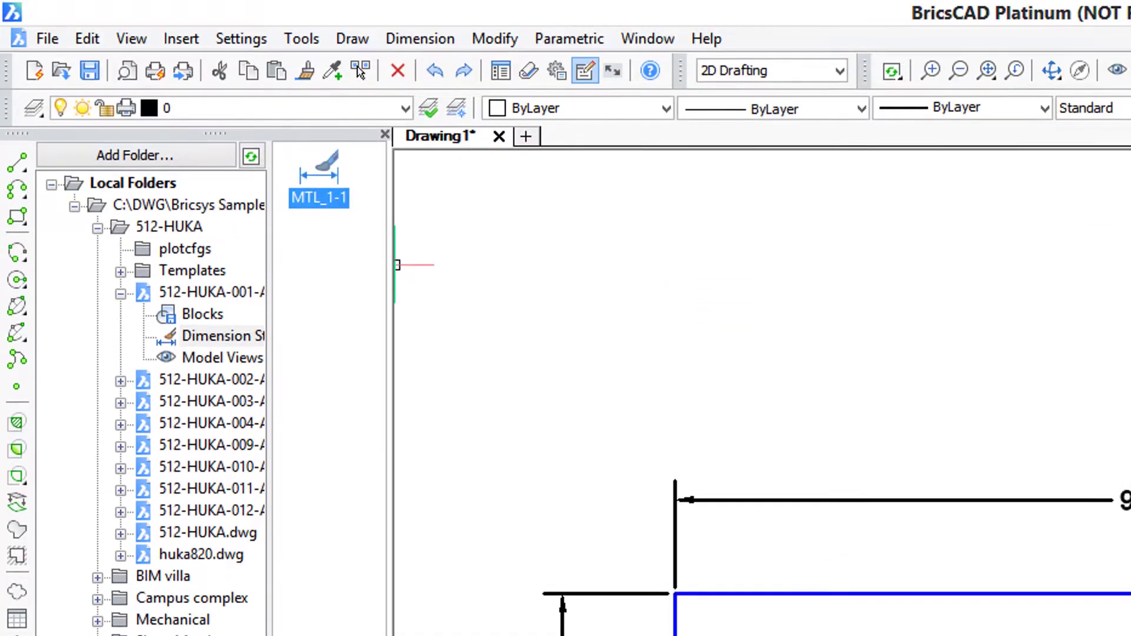
{"action": "mouse_move", "coordinate": [318, 198]}
{"action": "left_mouse_down"}
{"action": "mouse_move", "coordinate": [495, 261]}
{"action": "mouse_move", "coordinate": [948, 372]}
{"action": "mouse_move", "coordinate": [951, 360]}
{"action": "left_mouse_up"}
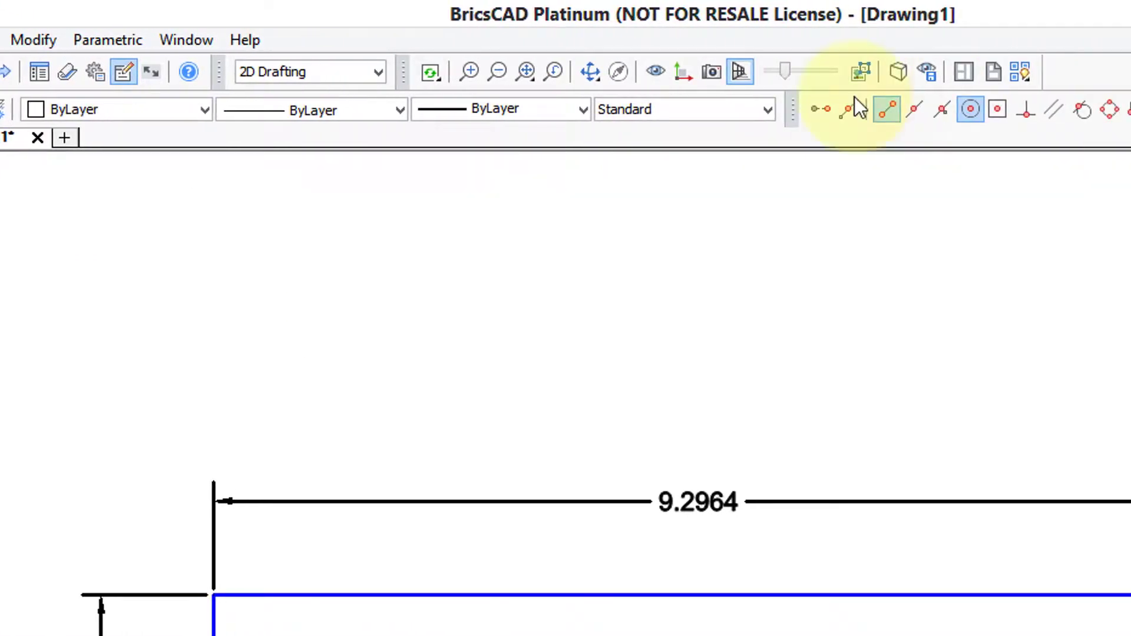
Step: Make MTL_1-1 the current style and dimension the rectangle's bottom edge, placed below it
{"action": "left_click", "coordinate": [767, 111]}
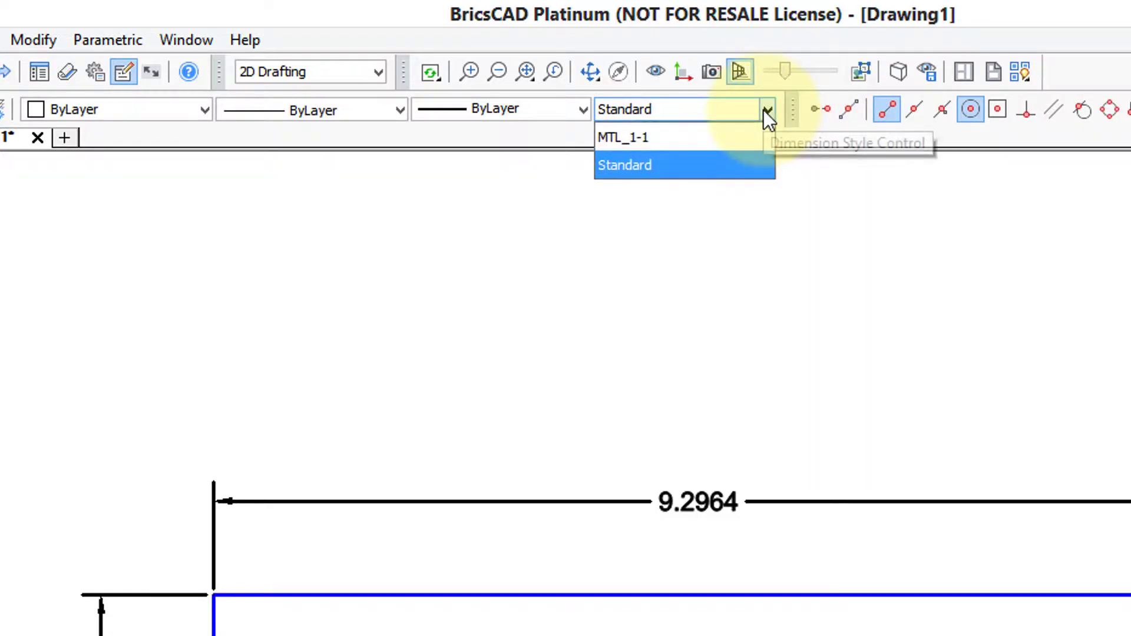
{"action": "left_click", "coordinate": [731, 137]}
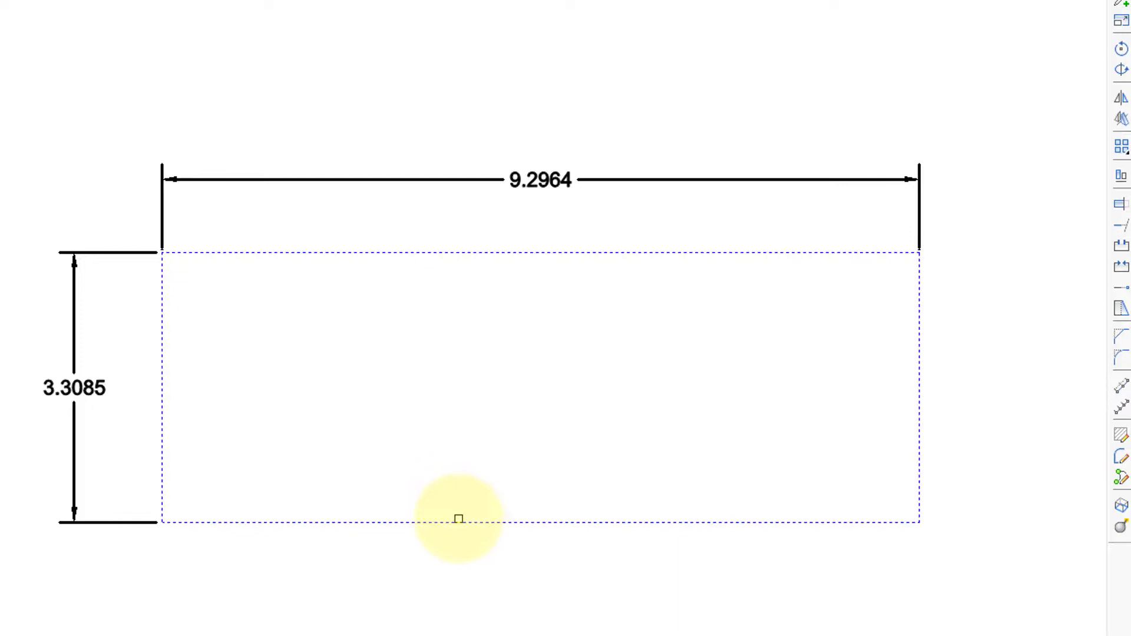
{"action": "left_click", "coordinate": [455, 521]}
{"action": "left_click", "coordinate": [453, 596]}
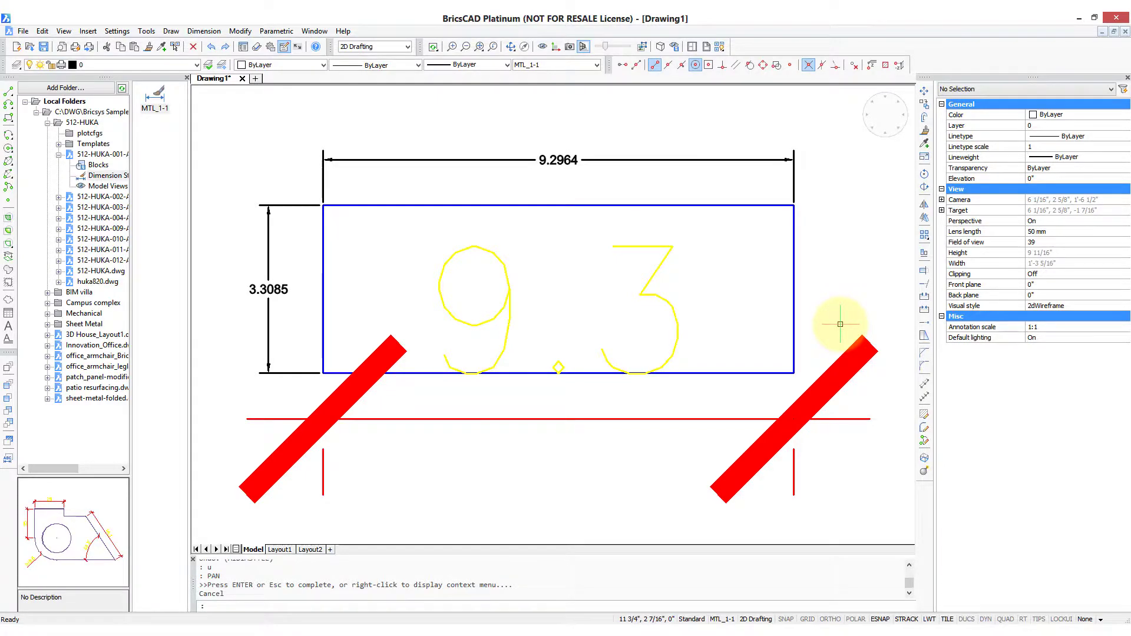
Step: Set the bottom dimension's Dim scale overall to 0.1 in the Properties panel
{"action": "left_click", "coordinate": [857, 344]}
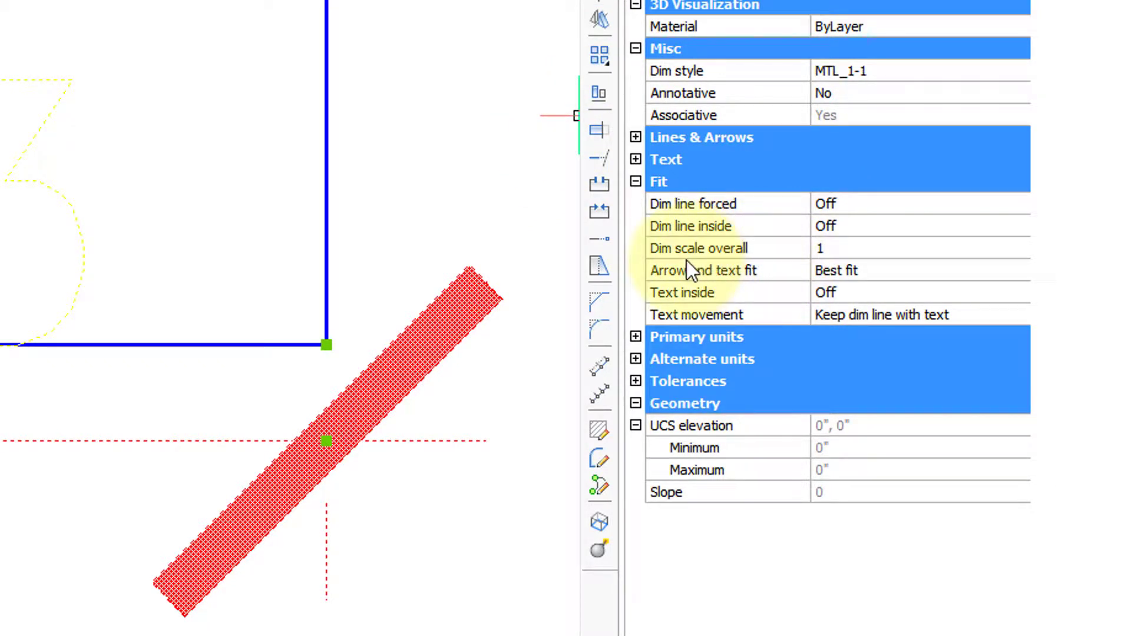
{"action": "left_click", "coordinate": [837, 249]}
{"action": "type", "text": "."}
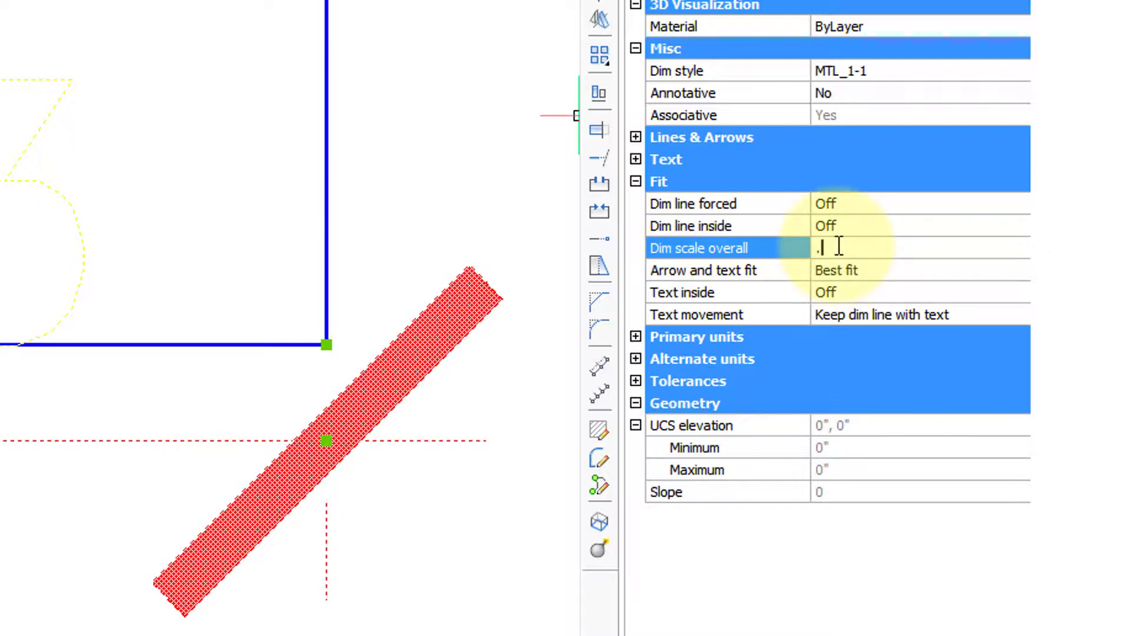
{"action": "type", "text": "1"}
{"action": "key", "text": "Return"}
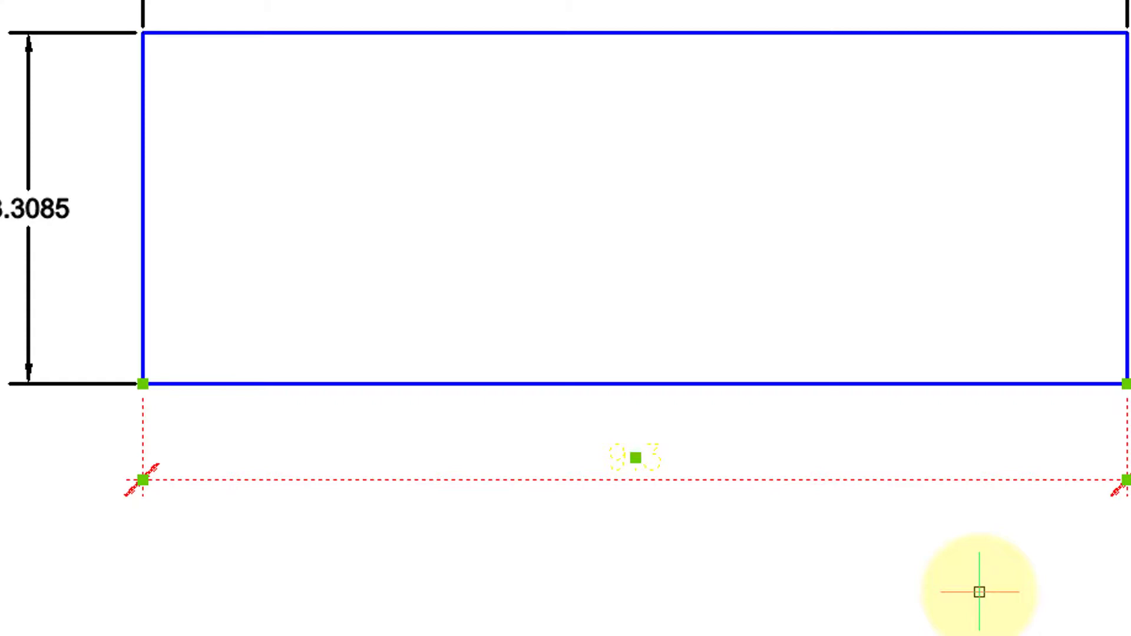
{"action": "key", "text": "Escape"}
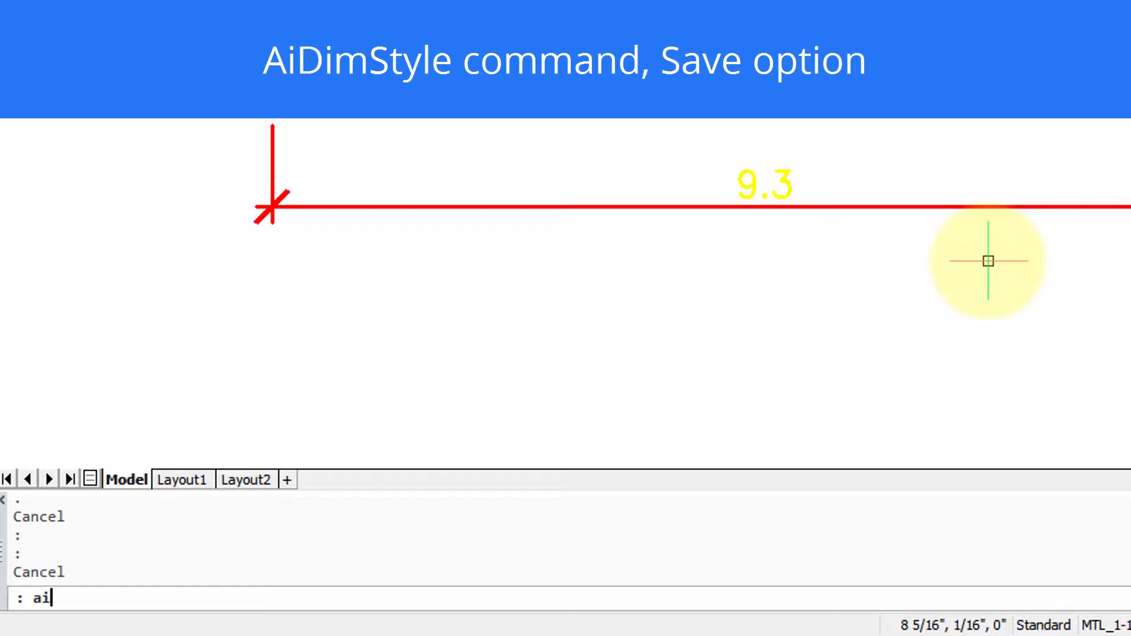
Step: Save the red 9.3 dimension's style as MyRedStyle using the dims command's Save option
{"action": "type", "text": "dims"}
{"action": "key", "text": "Return"}
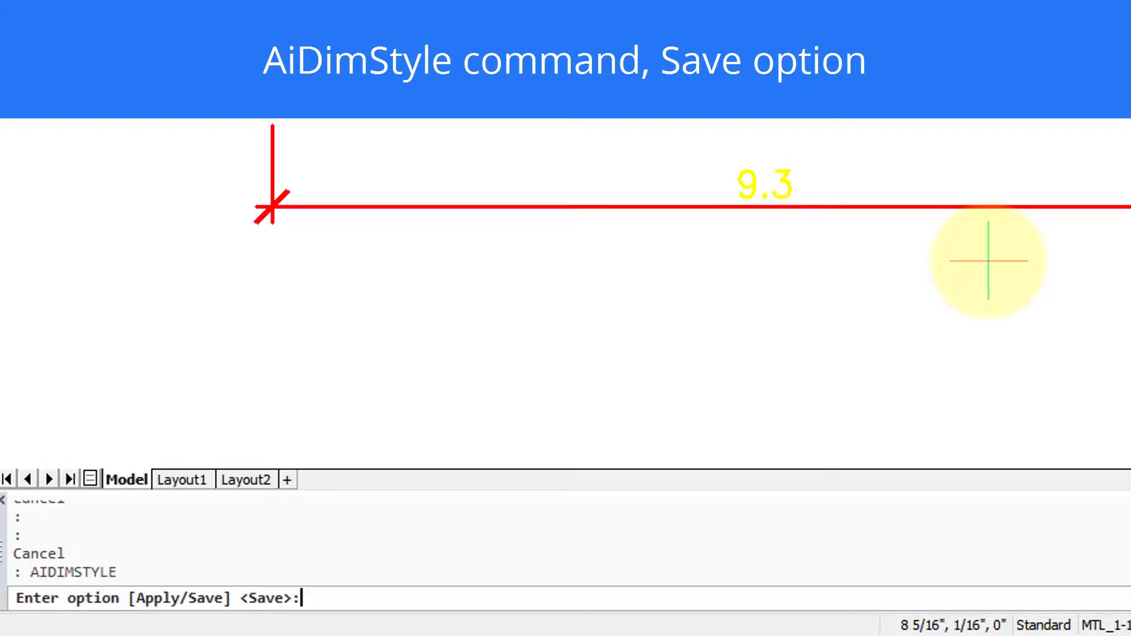
{"action": "type", "text": "s"}
{"action": "key", "text": "Return"}
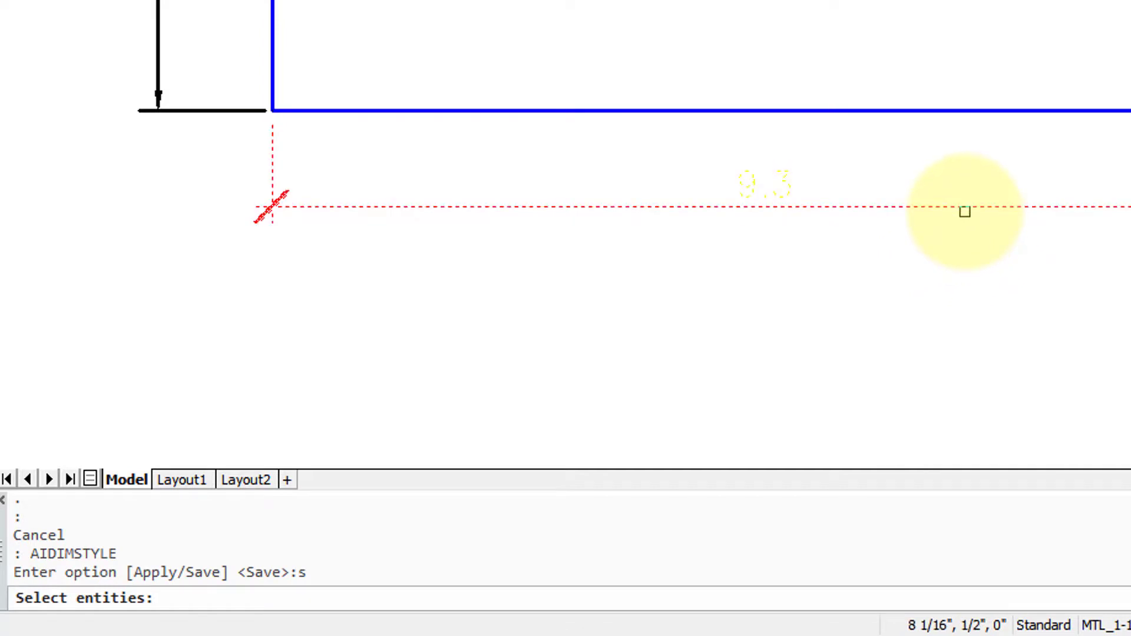
{"action": "left_click", "coordinate": [964, 208]}
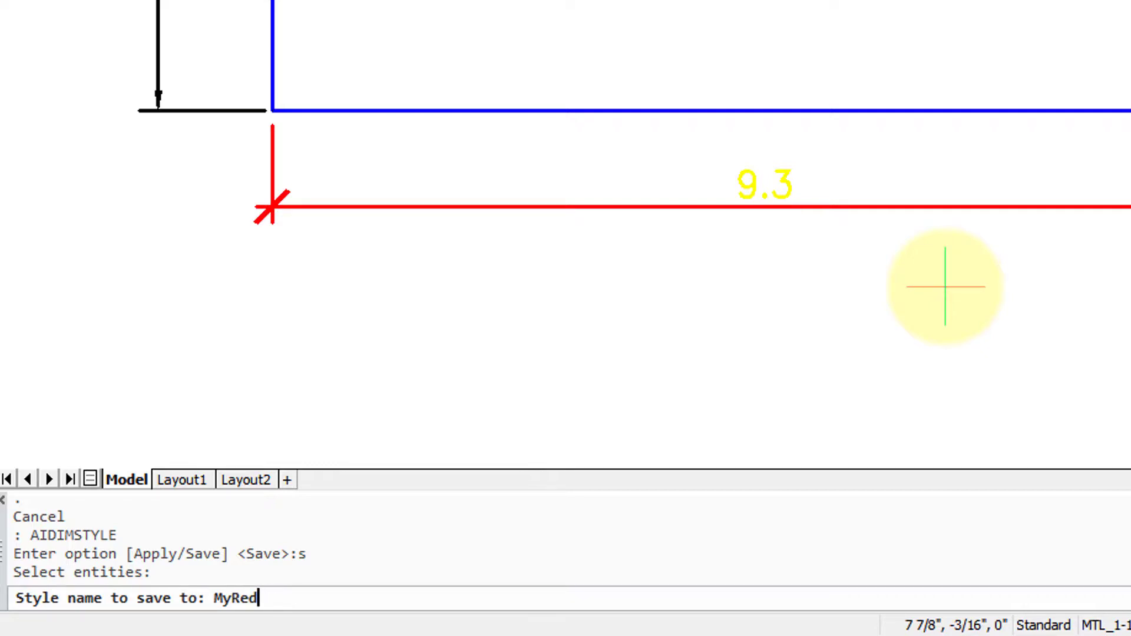
{"action": "type", "text": "e"}
{"action": "key", "text": "Return"}
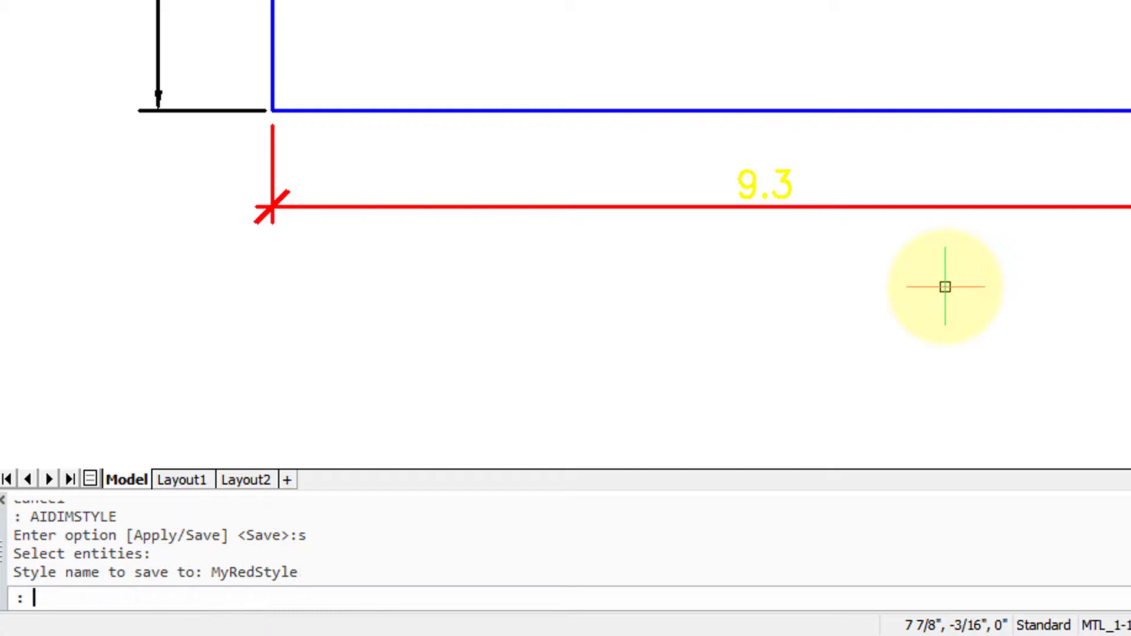
{"action": "key", "text": "Escape"}
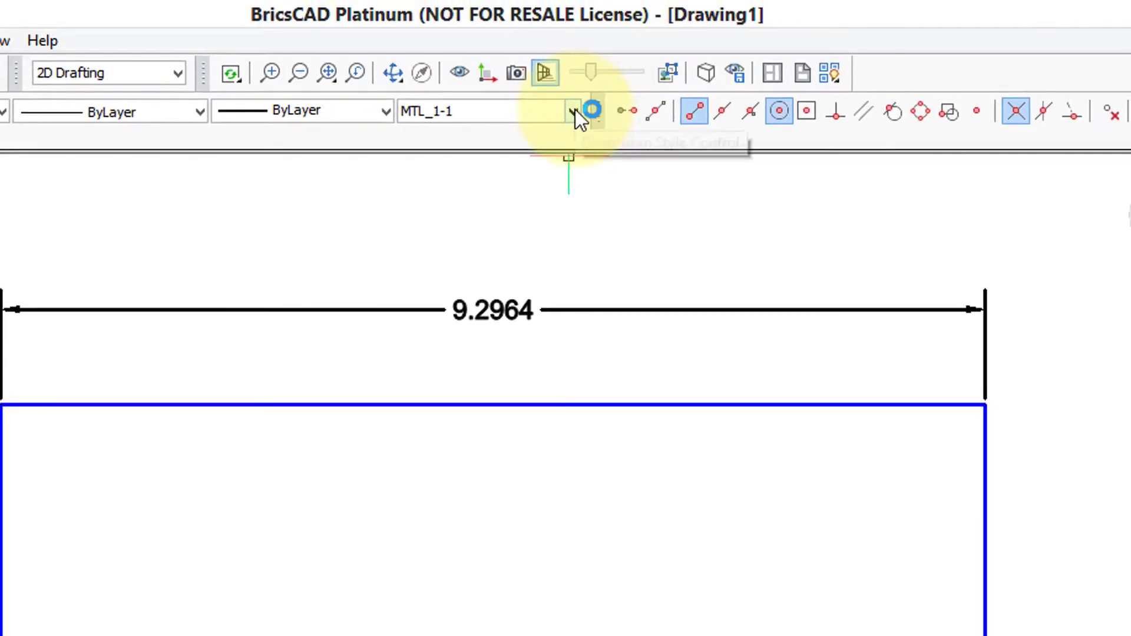
Step: Assign MyRedStyle to the top 9.2964 dimension from the Dimension Style Control list
{"action": "left_click", "coordinate": [575, 110]}
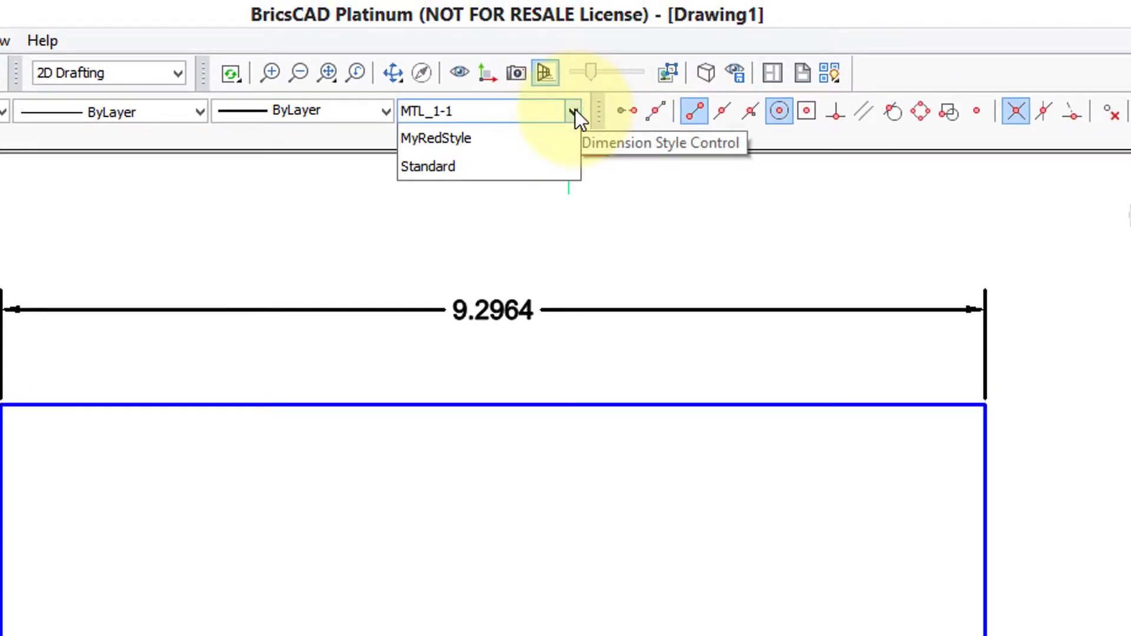
{"action": "left_click", "coordinate": [743, 77]}
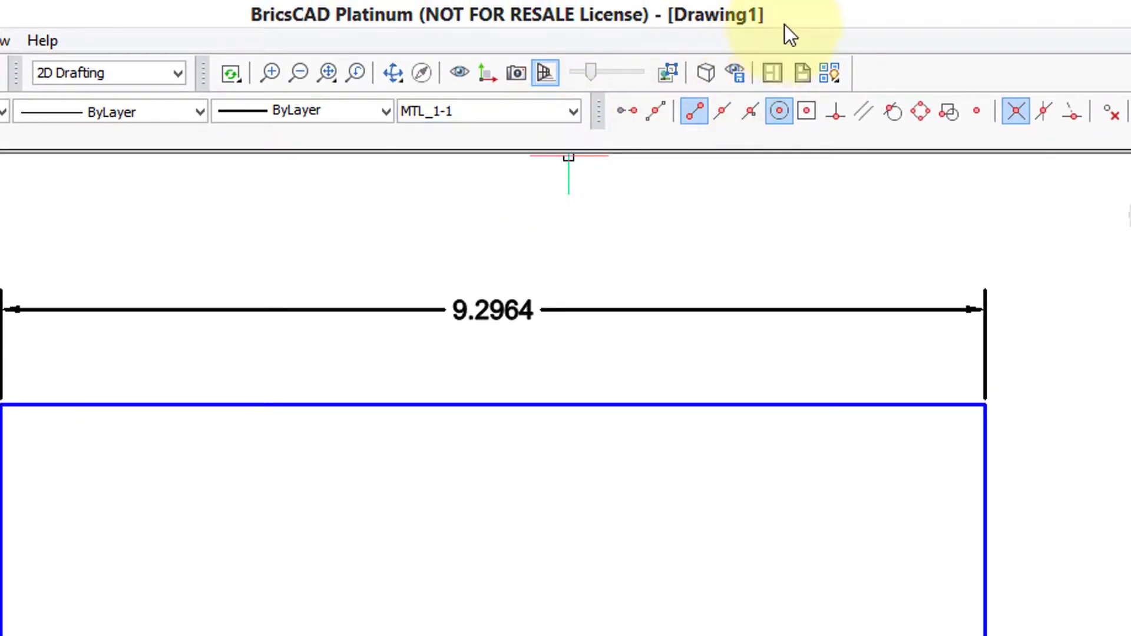
{"action": "left_click", "coordinate": [682, 307]}
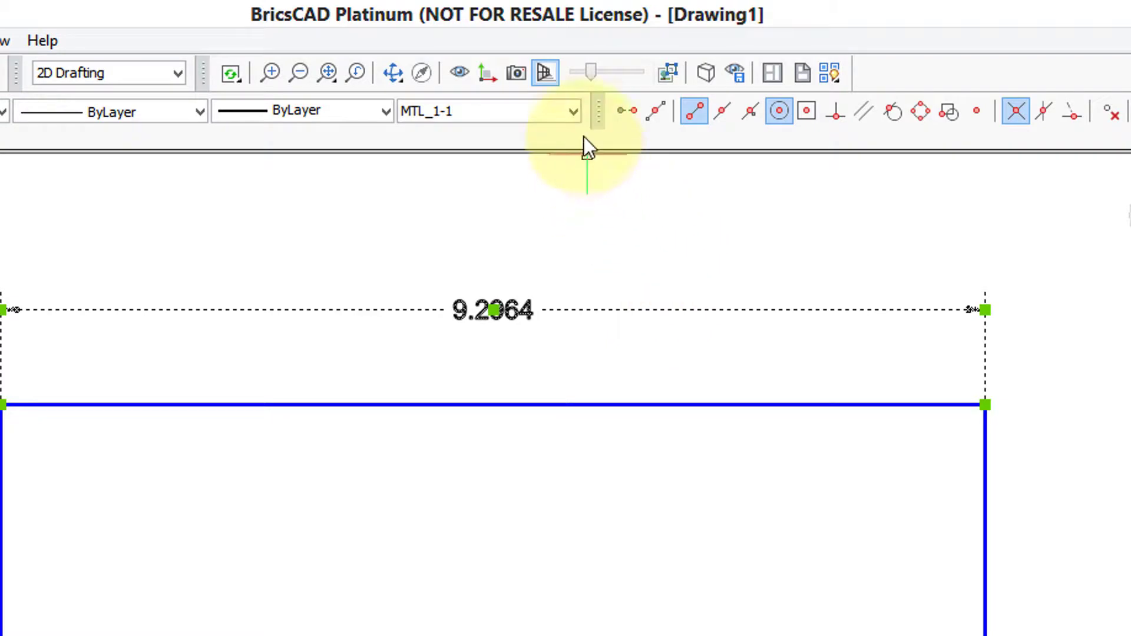
{"action": "left_click", "coordinate": [572, 112]}
{"action": "left_click", "coordinate": [554, 168]}
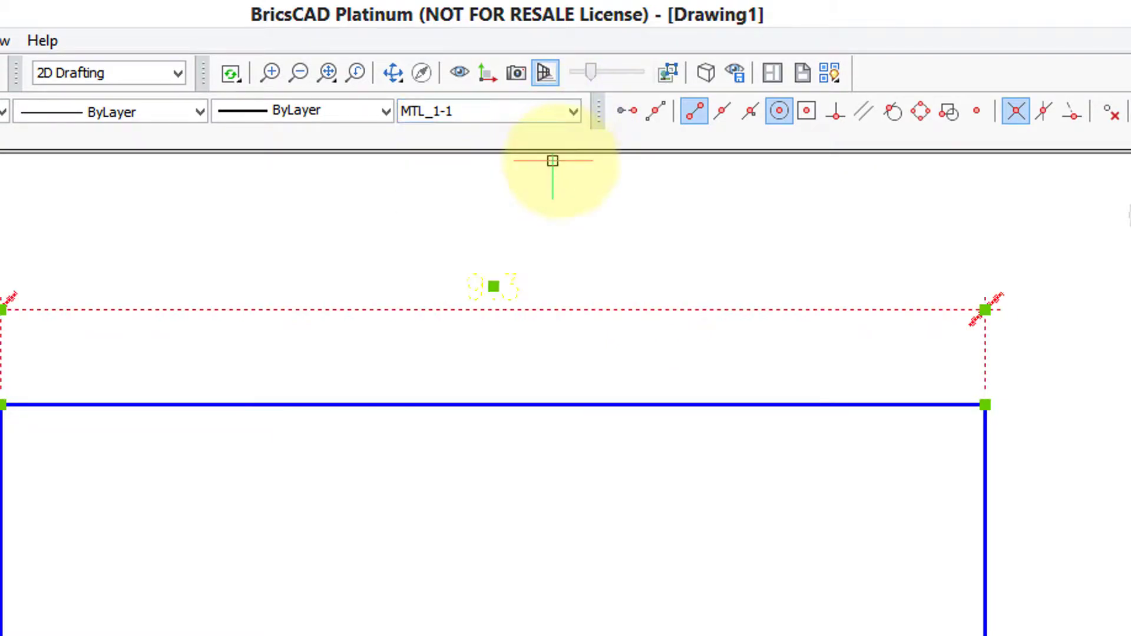
{"action": "key", "text": "Escape"}
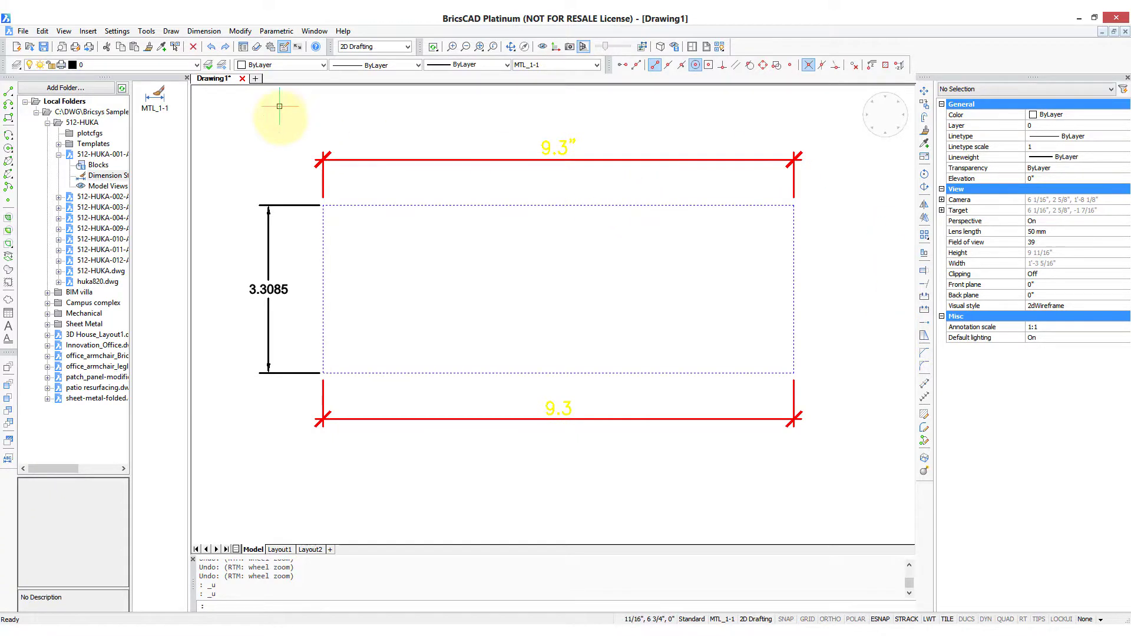
Step: Change the vertical 3.3085 dimension's Dim units to Scientific in the Properties panel
{"action": "left_click", "coordinate": [295, 205]}
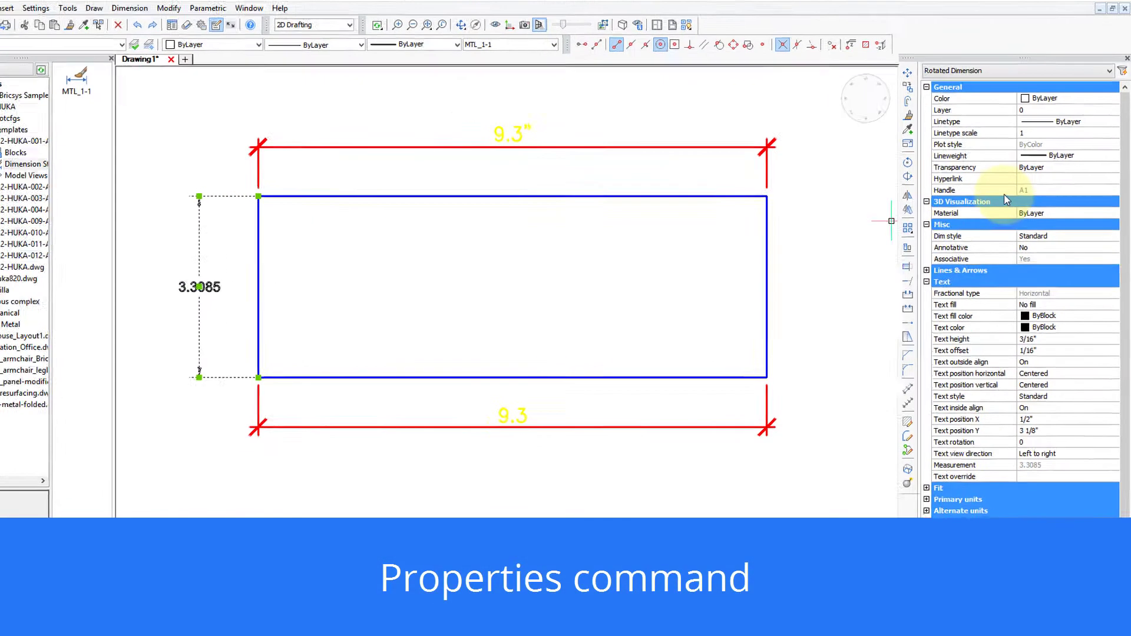
{"action": "left_click", "coordinate": [669, 210]}
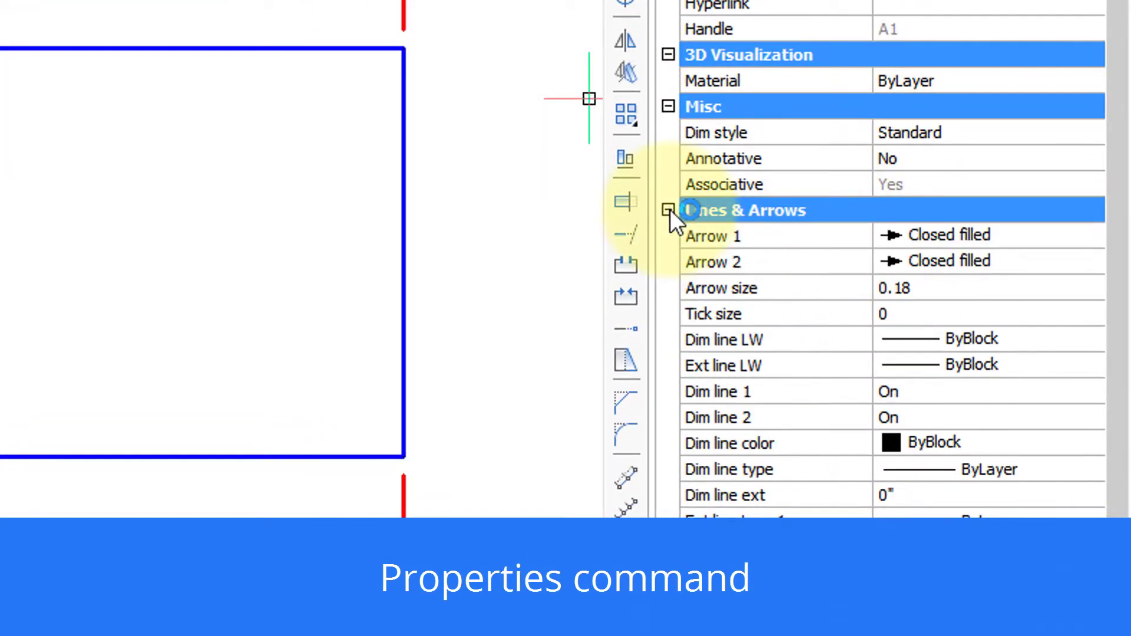
{"action": "scroll", "coordinate": [777, 218], "scroll_direction": "down", "scroll_amount": 10}
{"action": "scroll", "coordinate": [776, 209], "scroll_direction": "down", "scroll_amount": 1}
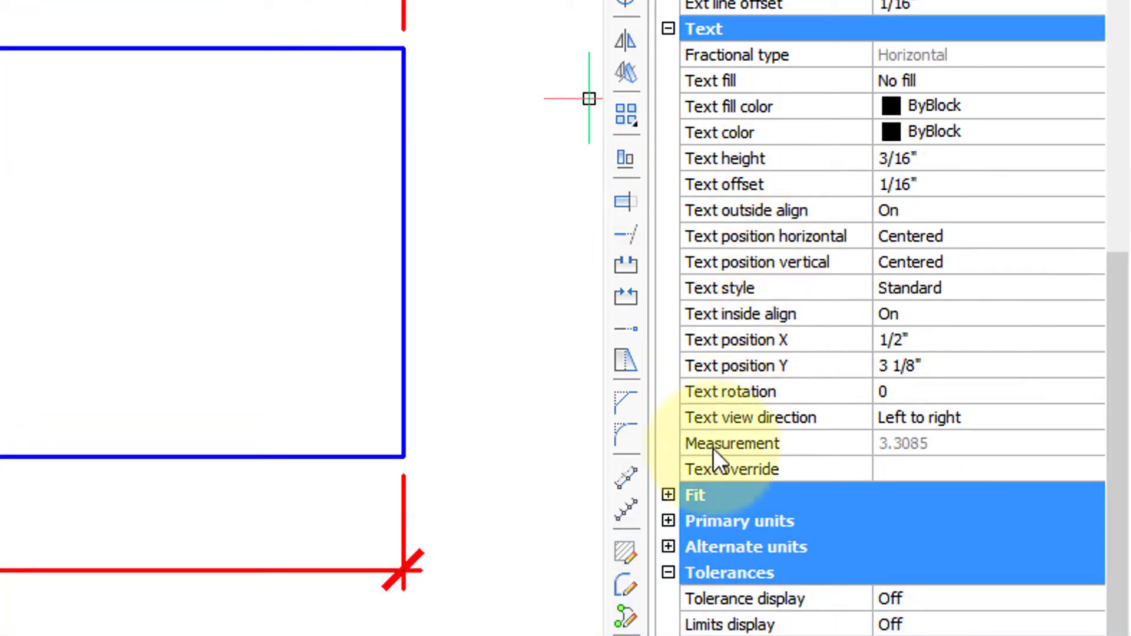
{"action": "left_click", "coordinate": [674, 496]}
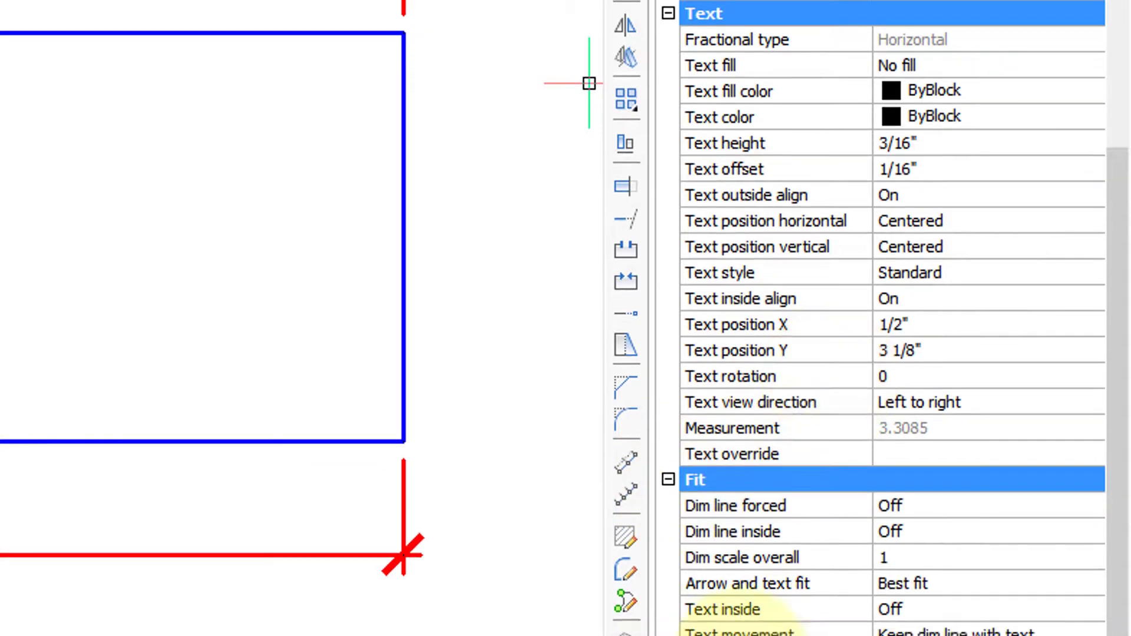
{"action": "left_click", "coordinate": [1059, 453]}
{"action": "left_click", "coordinate": [1092, 454]}
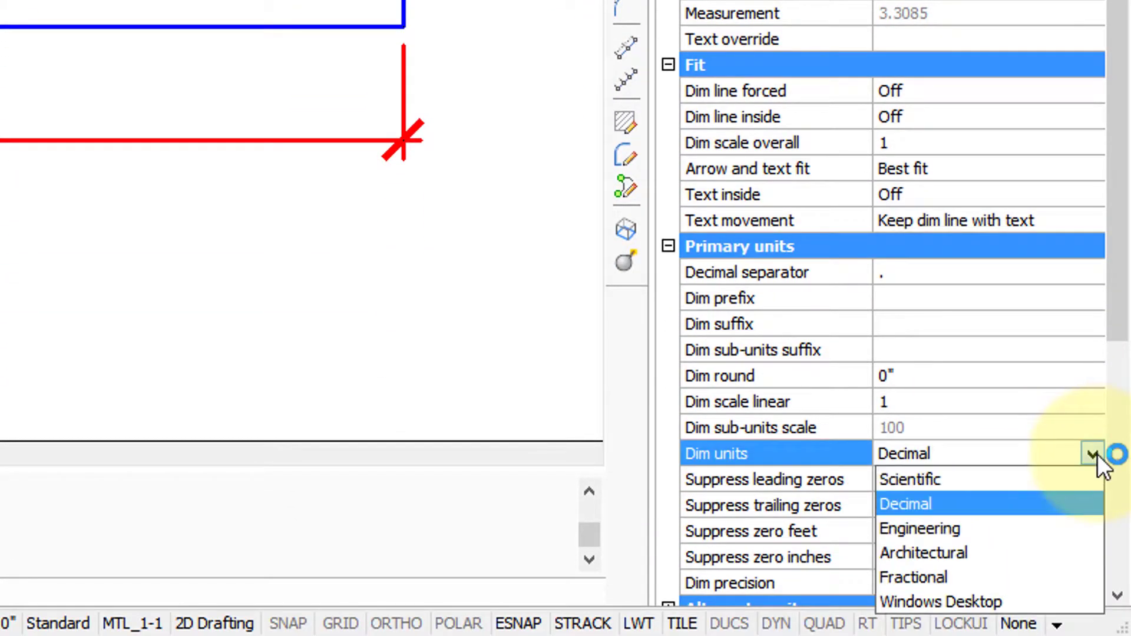
{"action": "left_click", "coordinate": [1053, 492]}
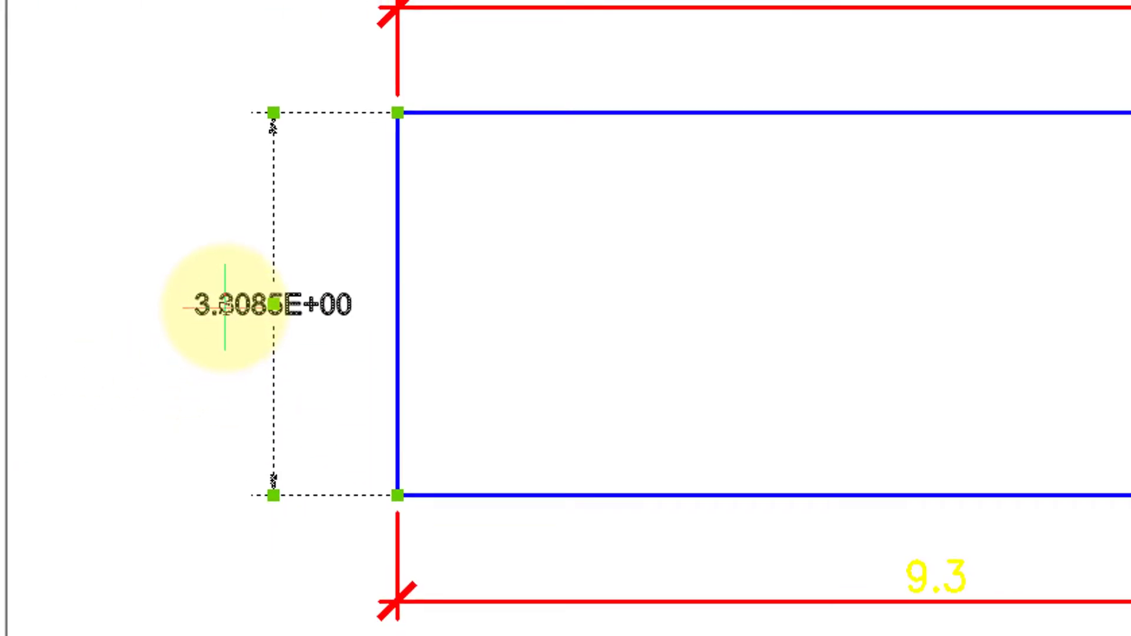
{"action": "key", "text": "Escape"}
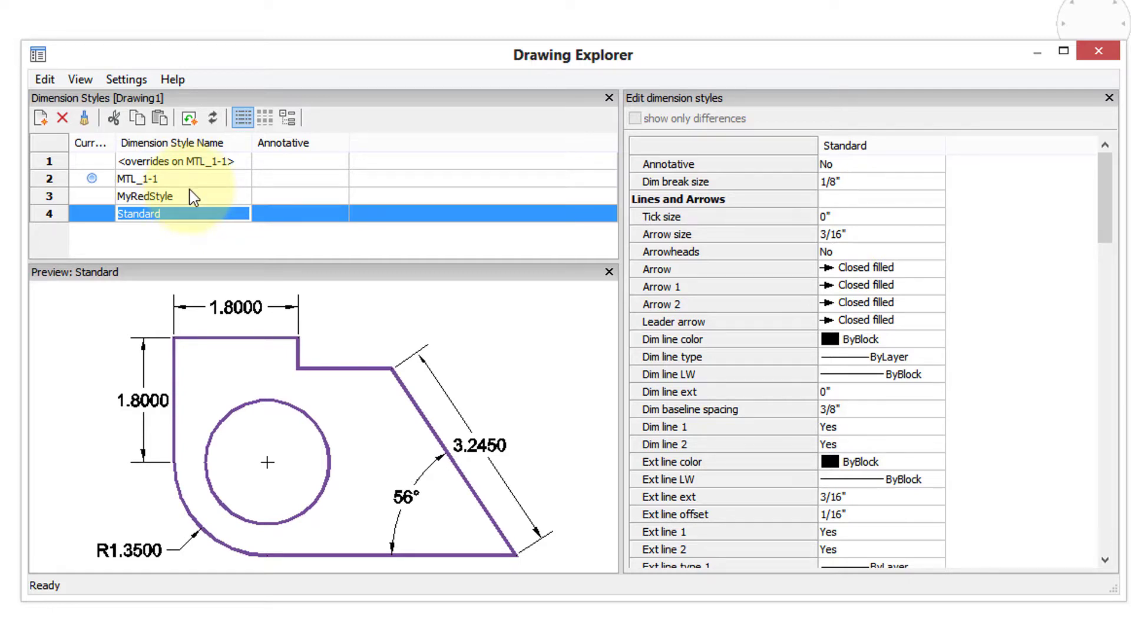
Step: Show only differences between MyRedStyle and Standard, then between MTL_1-1 and MyRedStyle
{"action": "left_click", "coordinate": [194, 197], "text": "ctrl"}
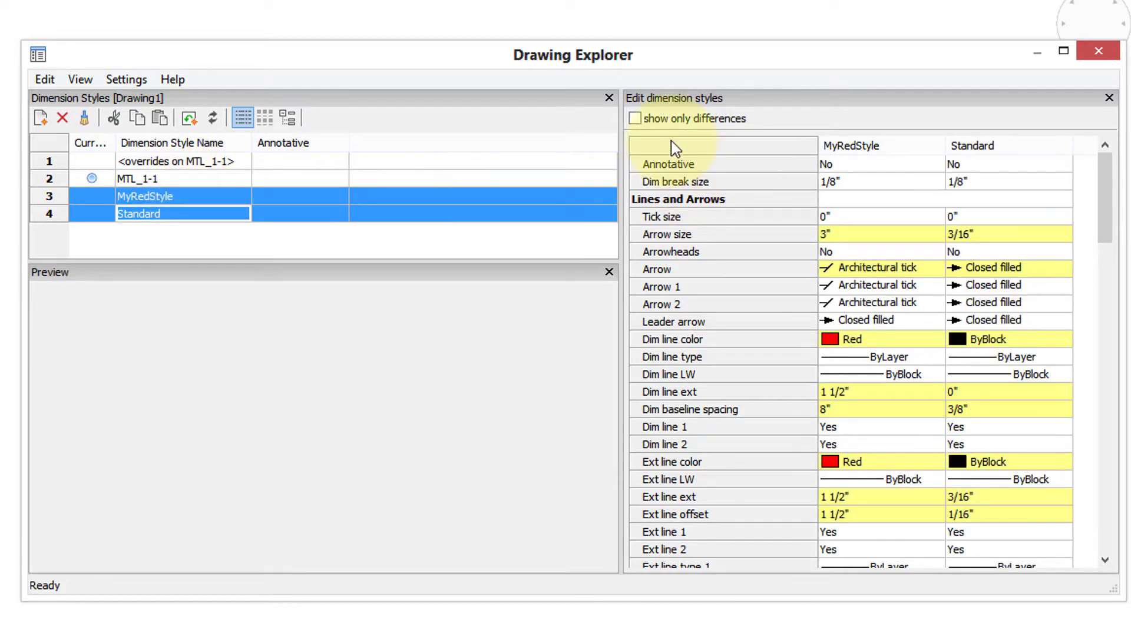
{"action": "left_click", "coordinate": [635, 119]}
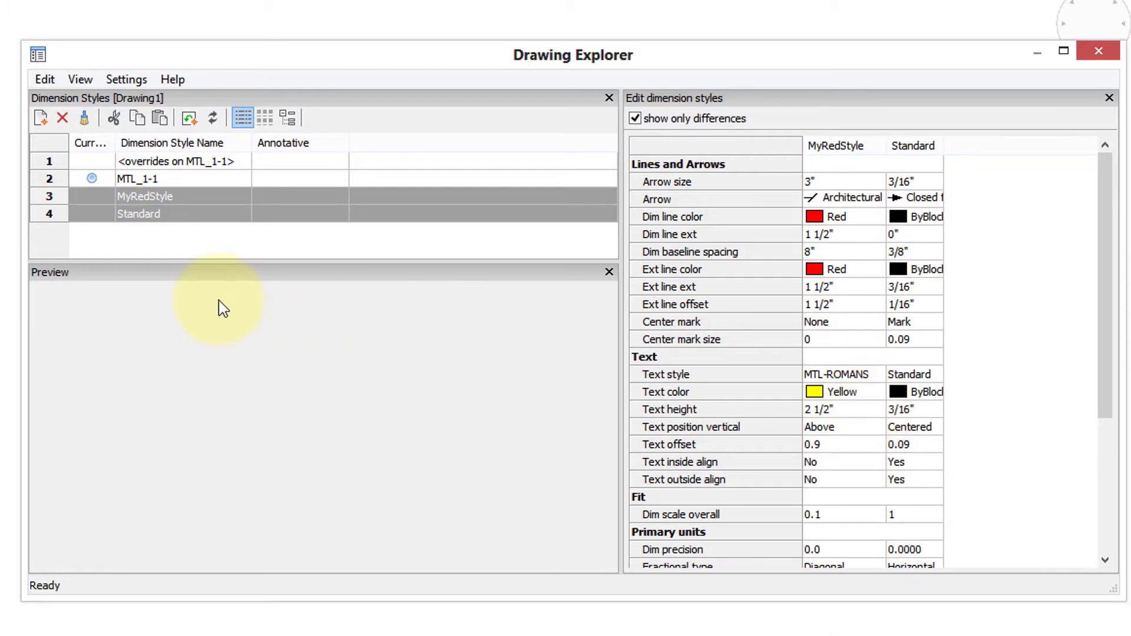
{"action": "left_click", "coordinate": [167, 197]}
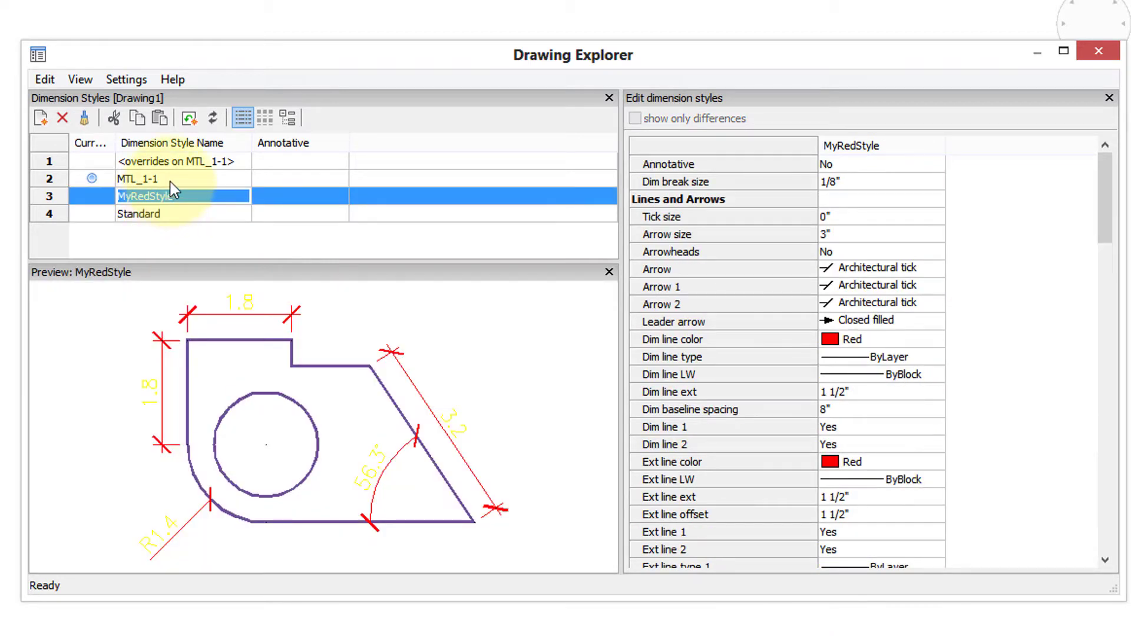
{"action": "left_click", "coordinate": [169, 179], "text": "ctrl"}
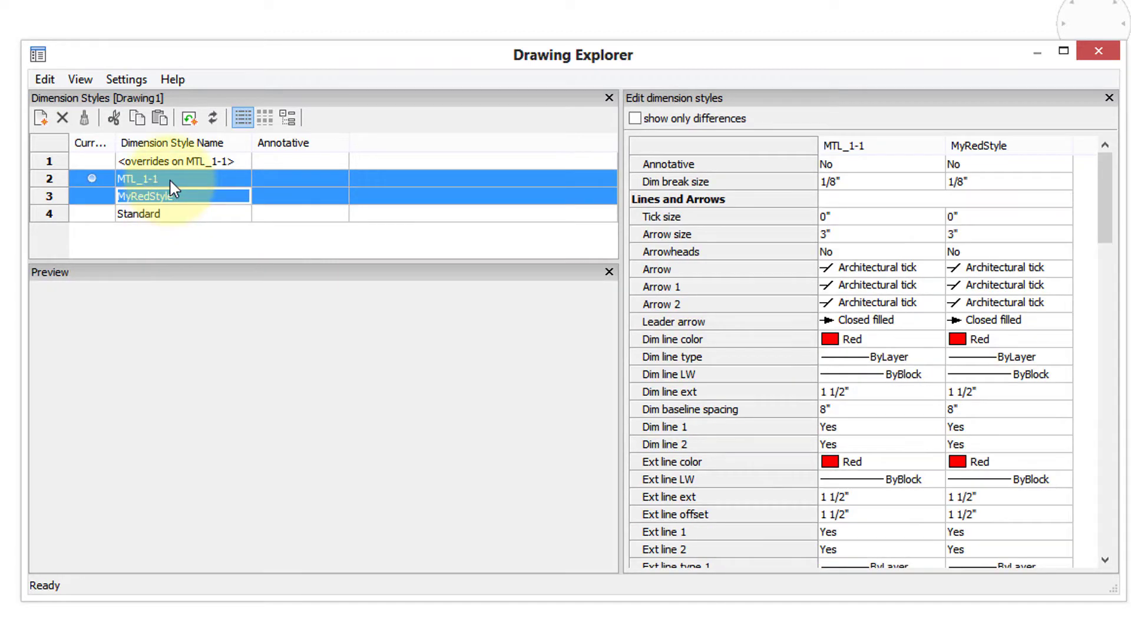
{"action": "left_click", "coordinate": [636, 121]}
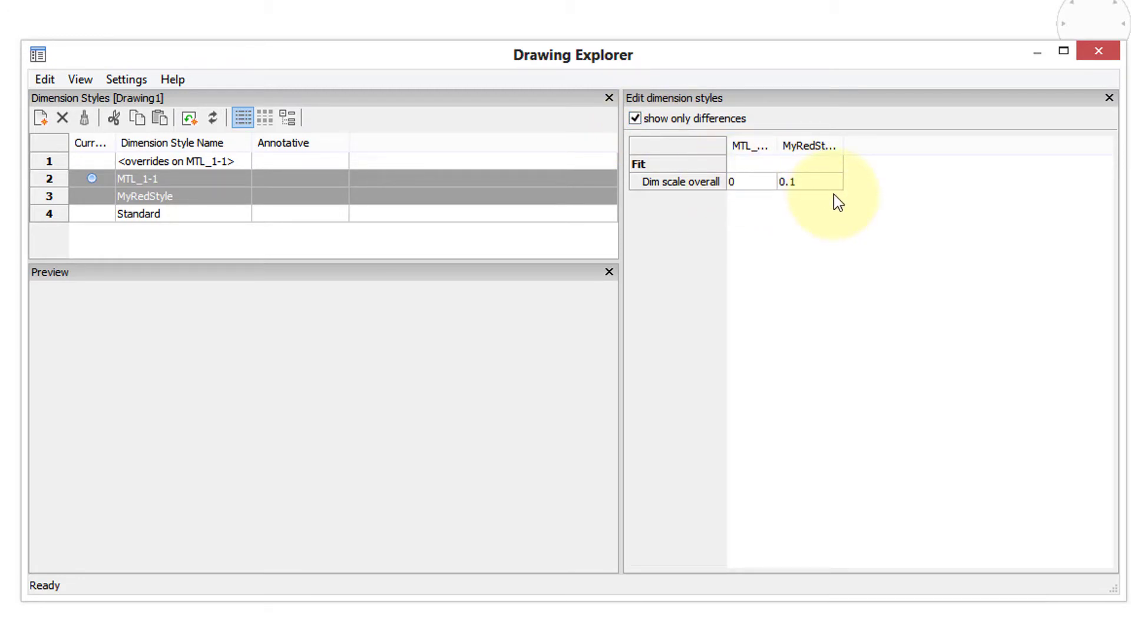
Step: Set Standard's Tolerance display to Yes and close Drawing Explorer
{"action": "left_click", "coordinate": [359, 213]}
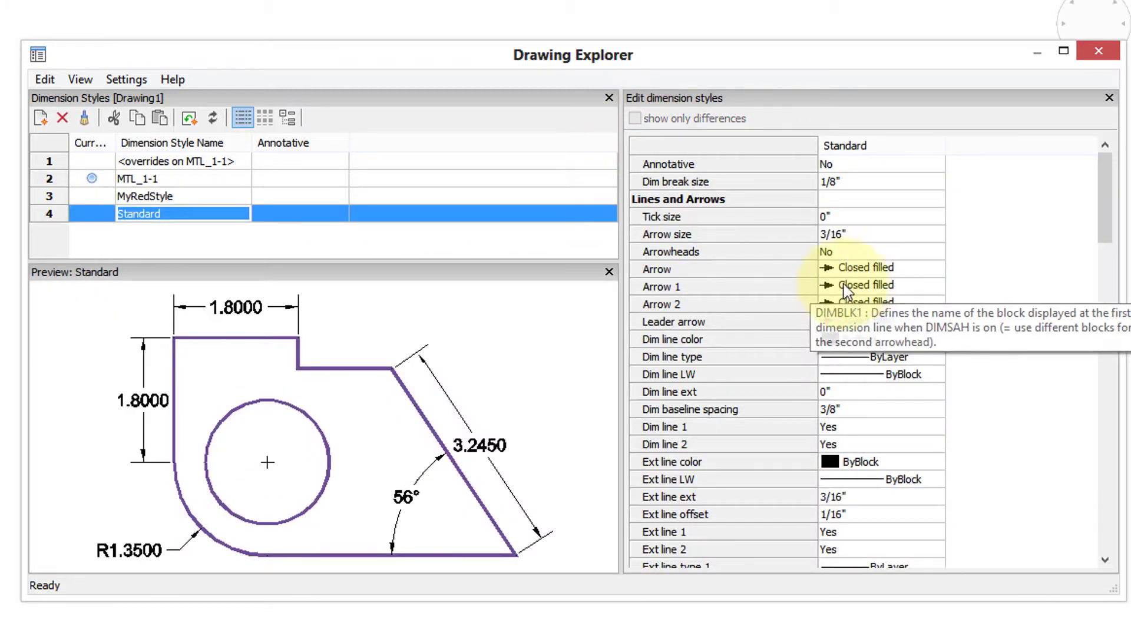
{"action": "left_click", "coordinate": [1065, 225]}
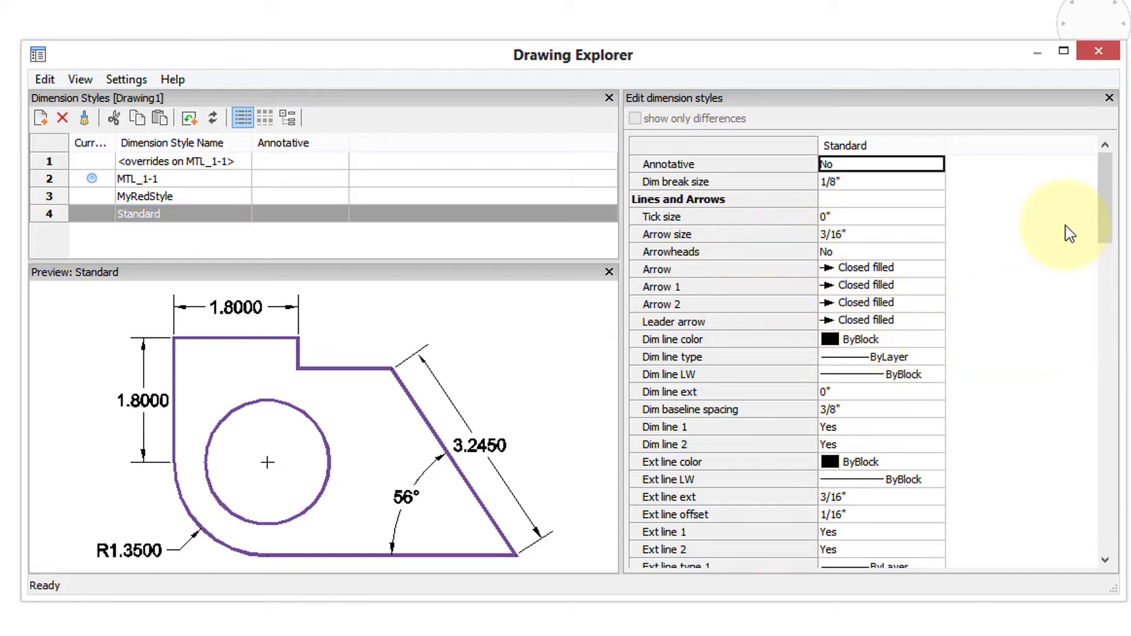
{"action": "left_click_drag", "start_coordinate": [1102, 227], "coordinate": [1080, 402]}
{"action": "scroll", "coordinate": [1083, 409], "scroll_direction": "down", "scroll_amount": 9}
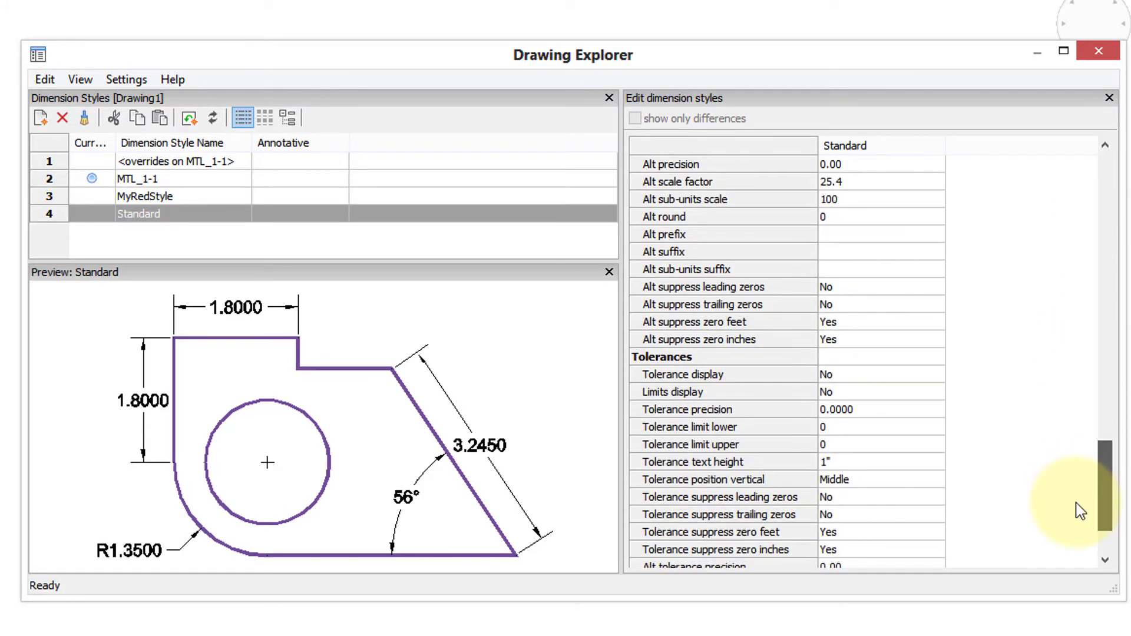
{"action": "left_click", "coordinate": [896, 376]}
{"action": "left_click", "coordinate": [933, 374]}
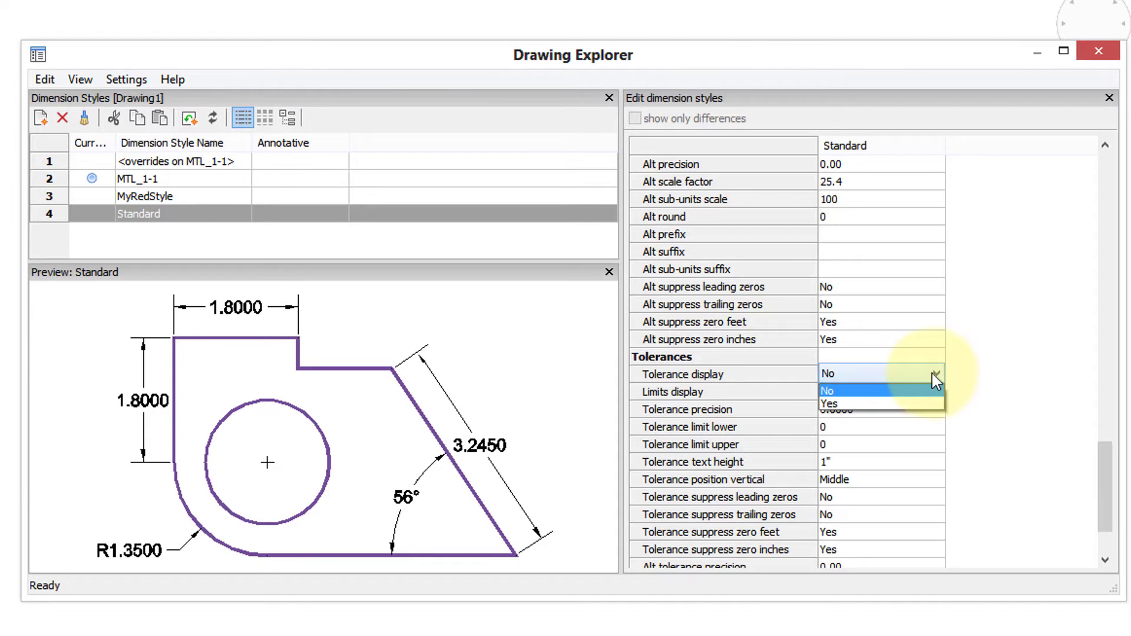
{"action": "left_click", "coordinate": [927, 405]}
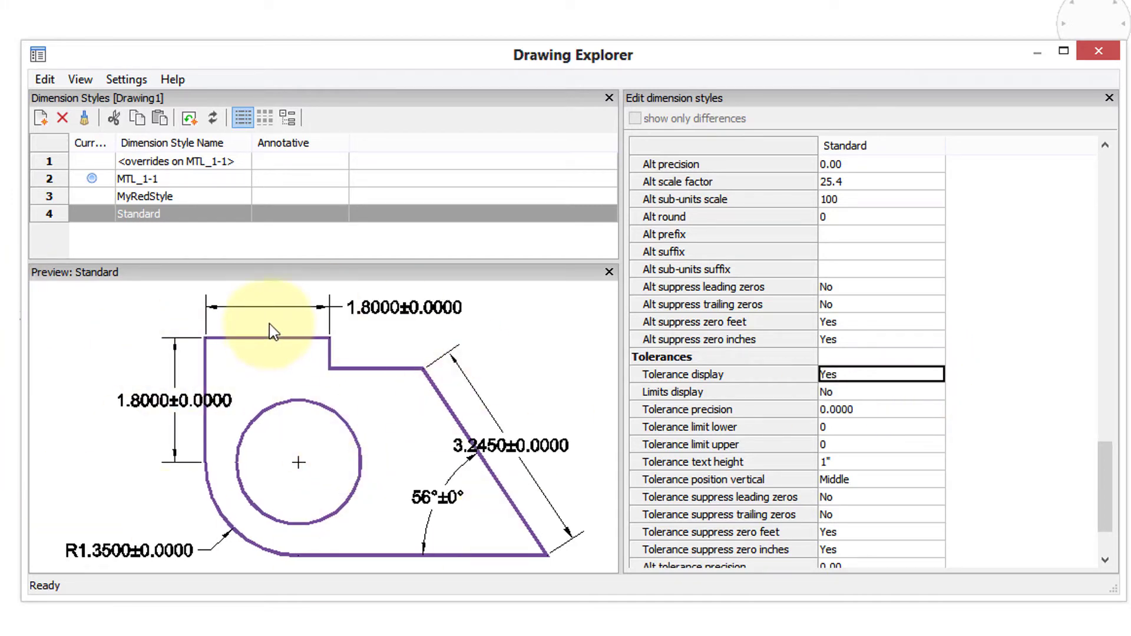
{"action": "left_click", "coordinate": [1104, 58]}
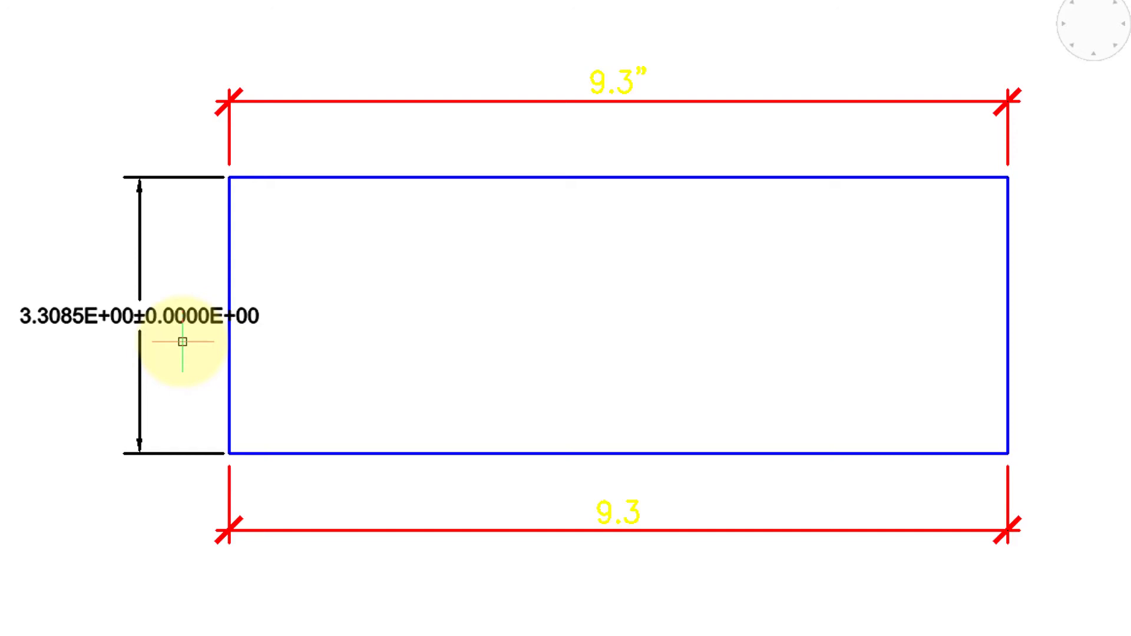
Step: Open the Settings dialog filtered to Dimensions with the Lines and arrows group expanded
{"action": "left_click", "coordinate": [0, 0]}
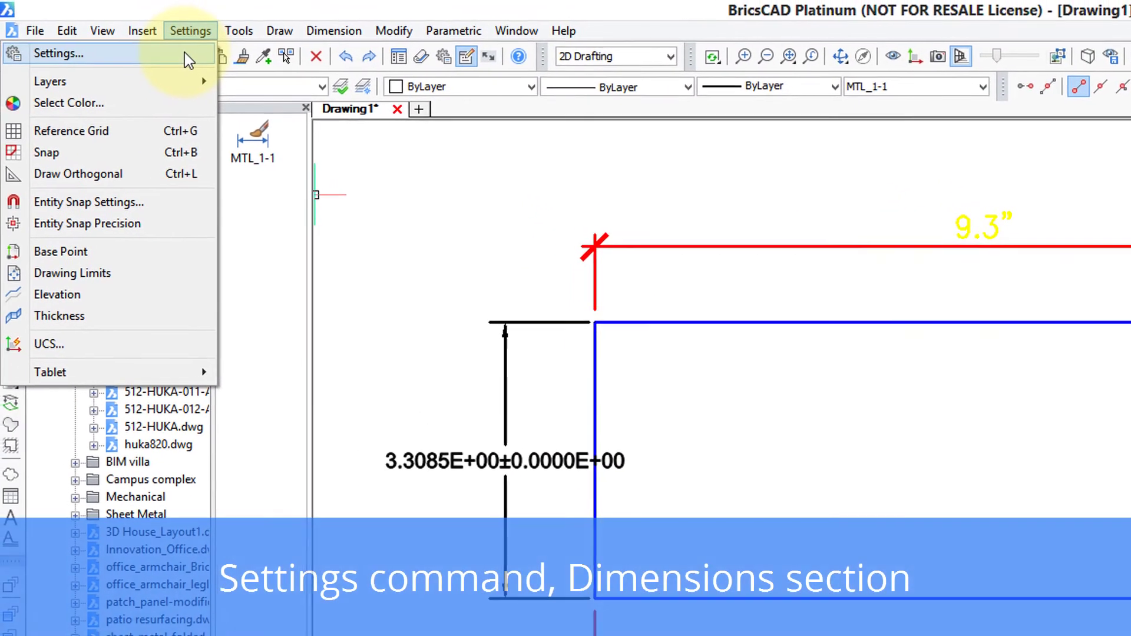
{"action": "left_click", "coordinate": [76, 7]}
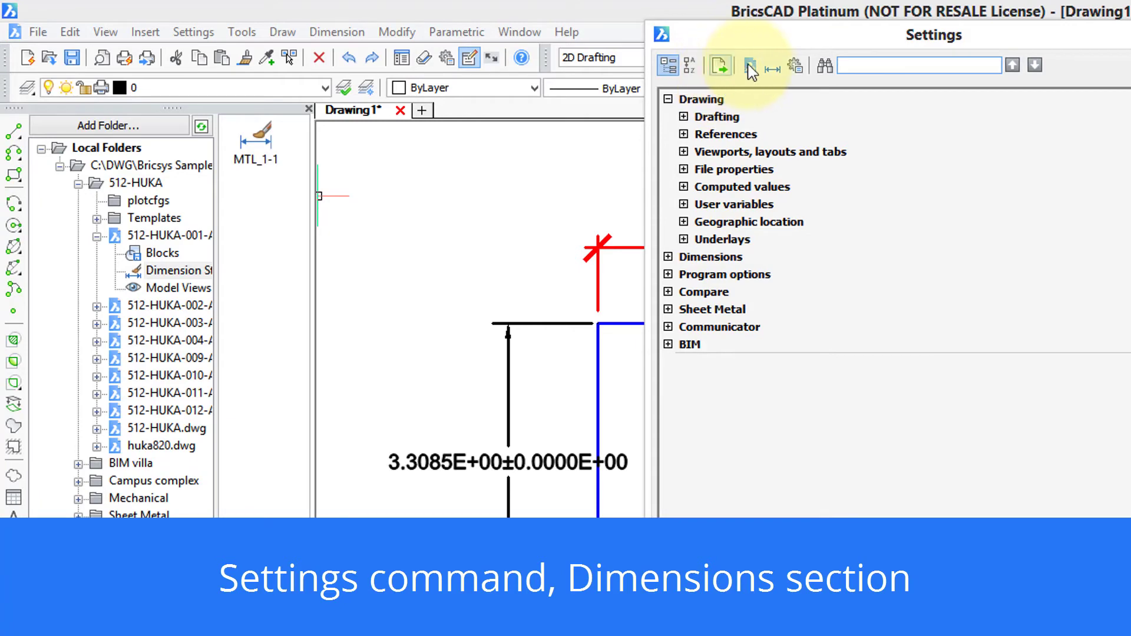
{"action": "left_click", "coordinate": [771, 66]}
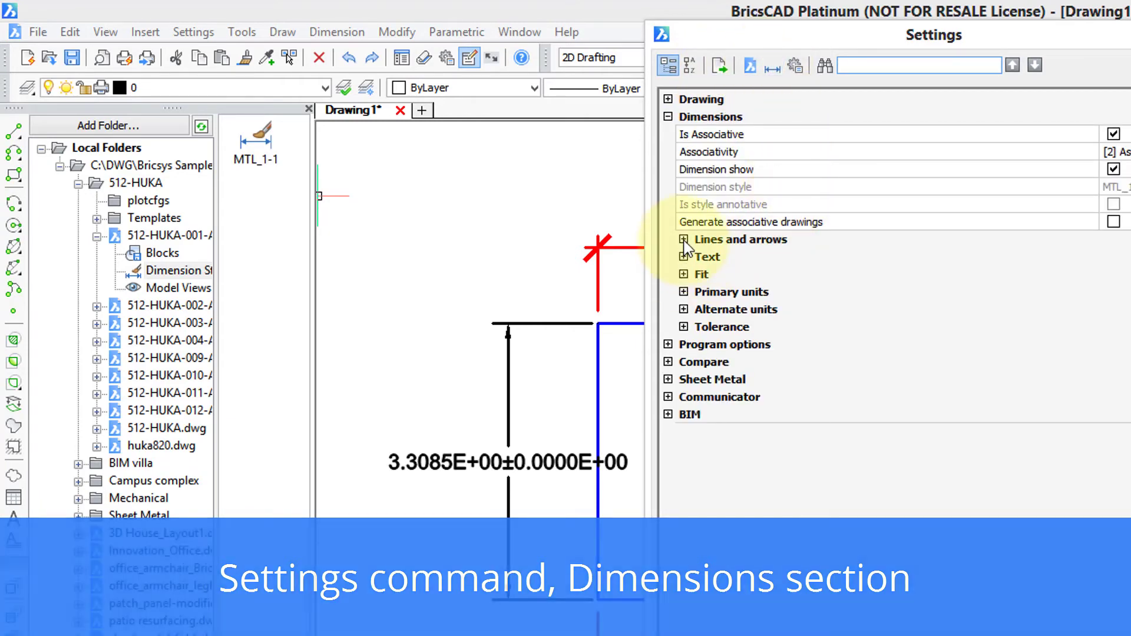
{"action": "left_click", "coordinate": [683, 239]}
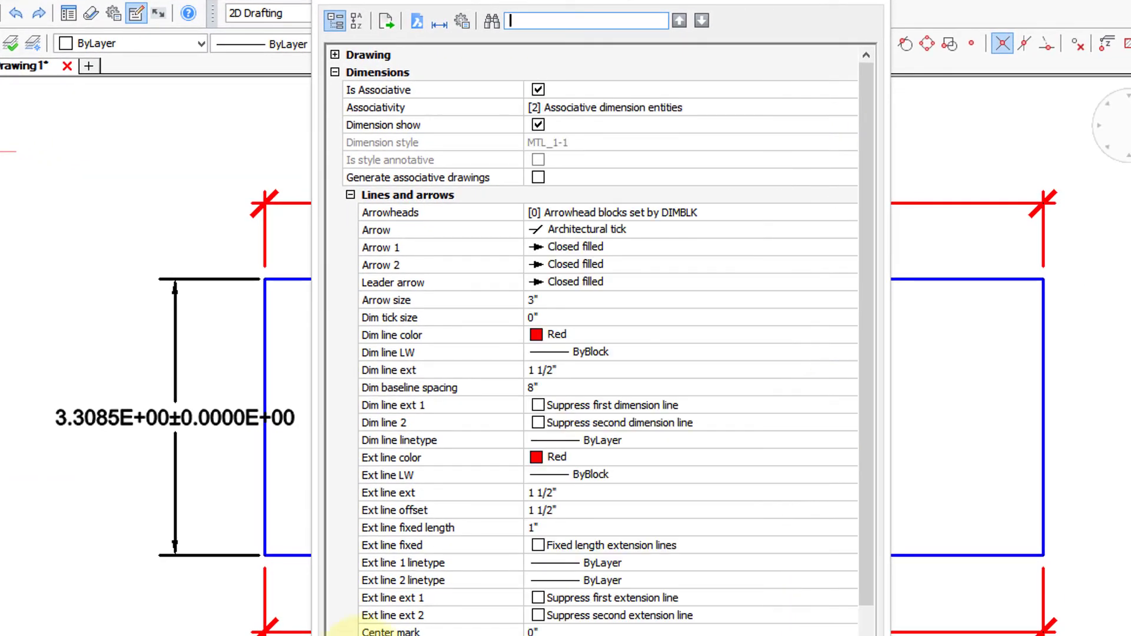
{"action": "scroll", "coordinate": [341, 632], "scroll_direction": "down", "scroll_amount": 5}
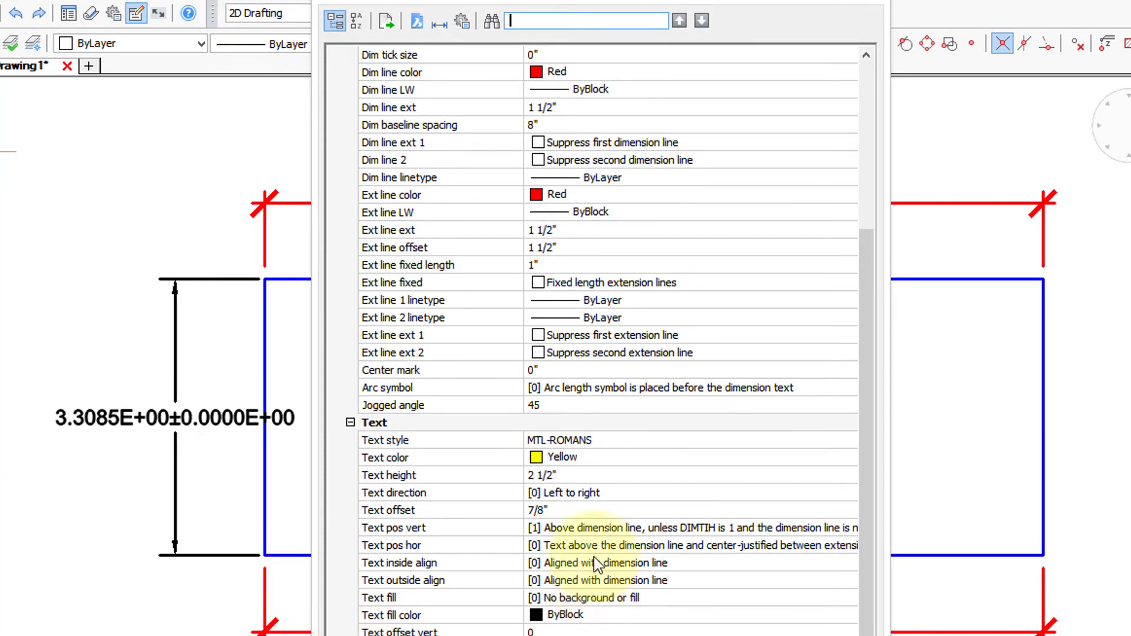